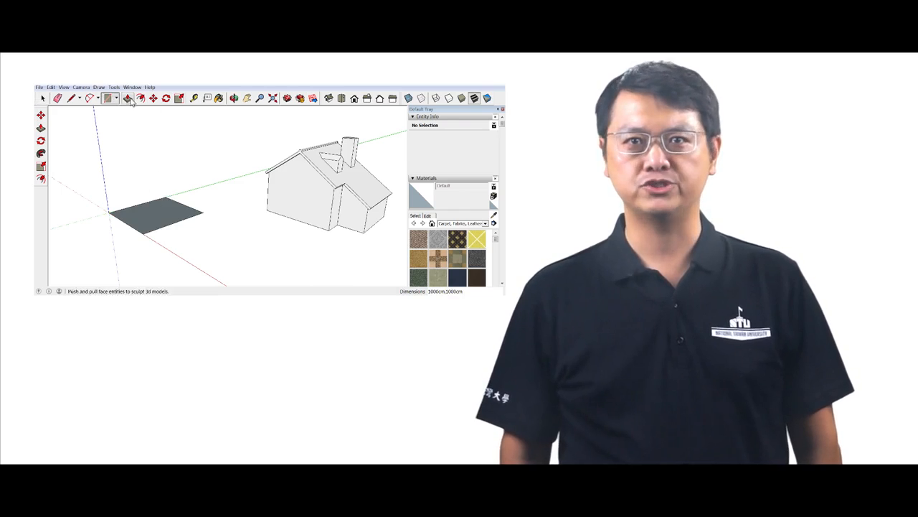
- Pull the square base face upward into a box with Push/Pull
left_click_drag(153, 209, 155, 196)
key("Return")
middle_click_drag(156, 196, 149, 211)
- Draw a centre line across the box's top face between the midpoints of two opposite edges
key("l")
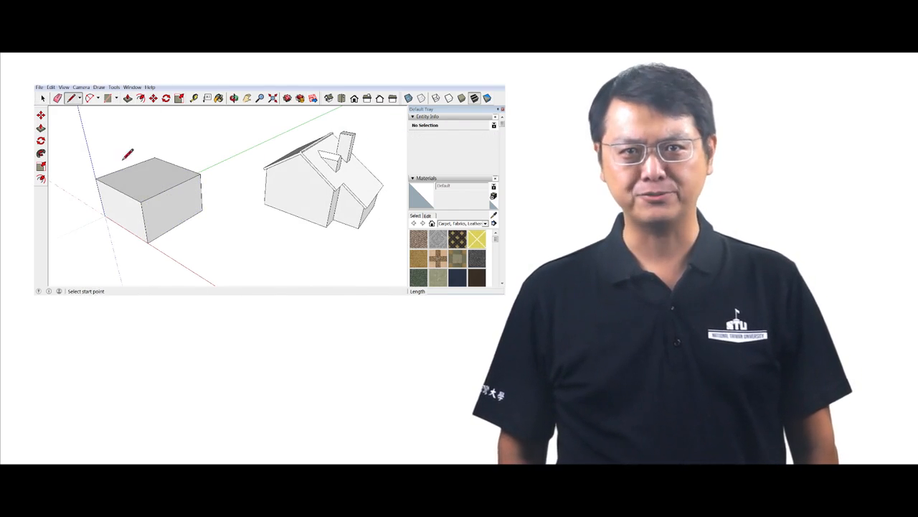
left_click(117, 190)
left_click(178, 164)
- Move the top face's centre line up 350 cm along the blue axis to form a gable roof
key("m")
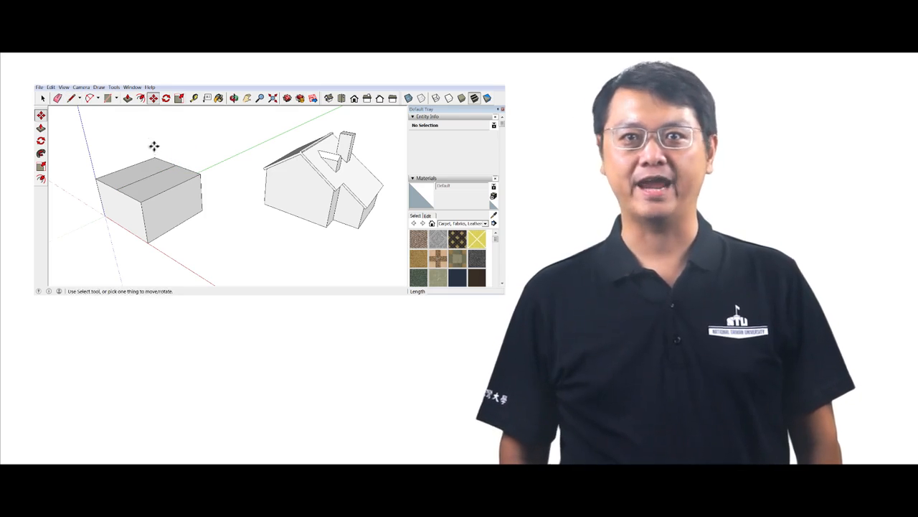
left_click(149, 172)
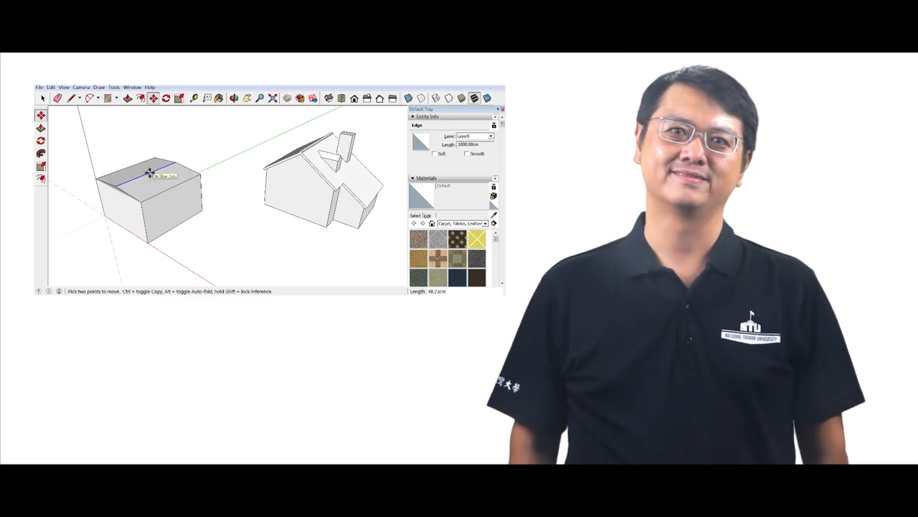
key("Return")
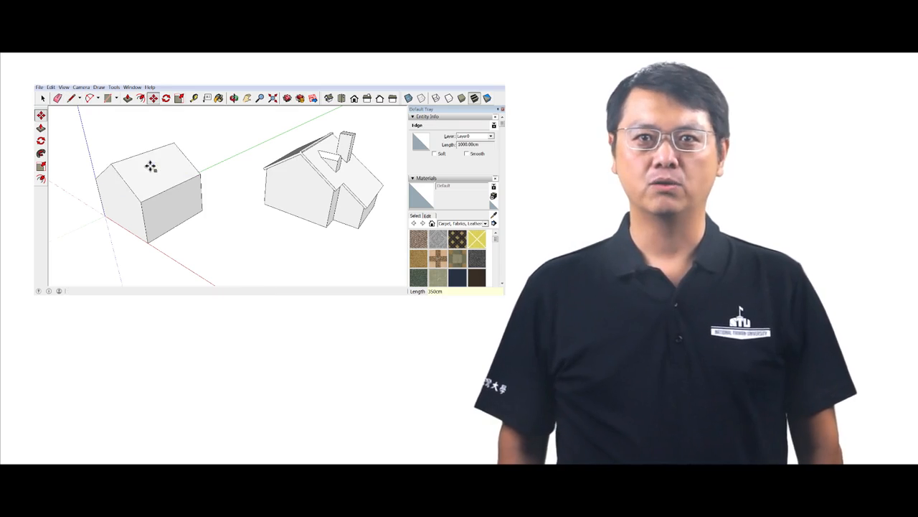
- Draw a vertical line on the side wall under the eave, from its top edge to its bottom edge
mouse_move(135, 208)
middle_mouse_down()
mouse_move(136, 189)
mouse_move(121, 207)
middle_mouse_up()
left_click(72, 98)
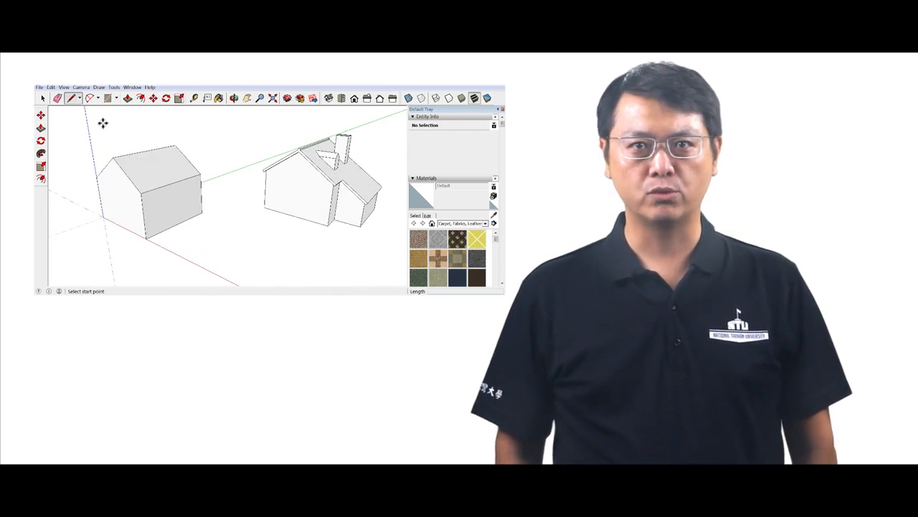
left_click(154, 188)
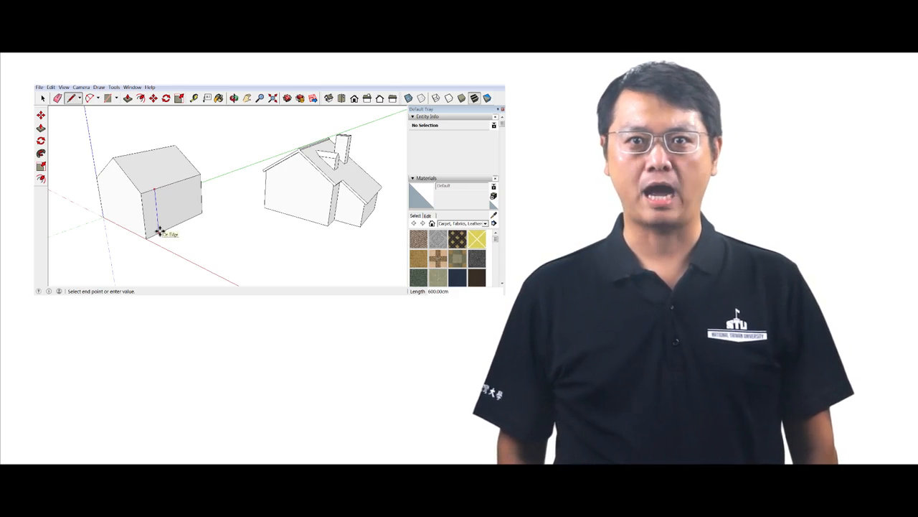
left_click(159, 232)
- Pull the larger side wall section out 350 cm and pick the extension's outer top edge for moving
left_click(128, 99)
left_click(182, 196)
type("350")
key("Return")
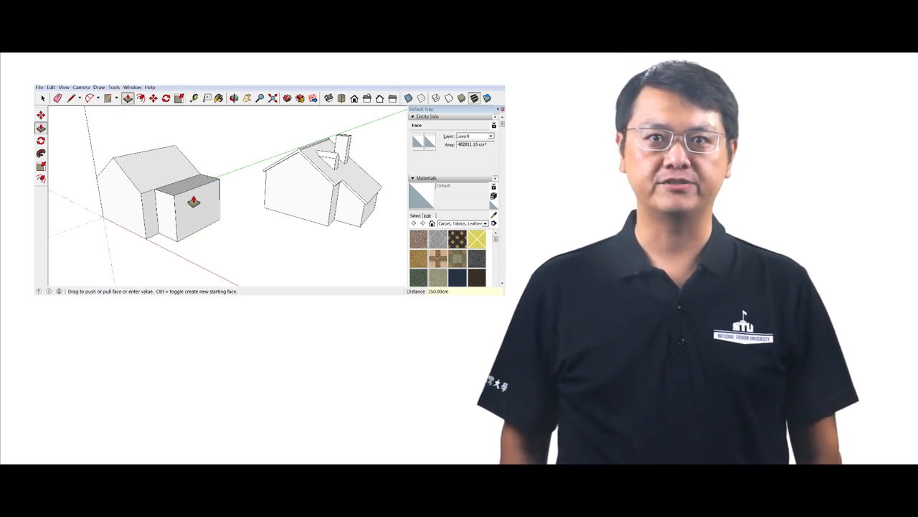
left_click(153, 99)
left_click(188, 191)
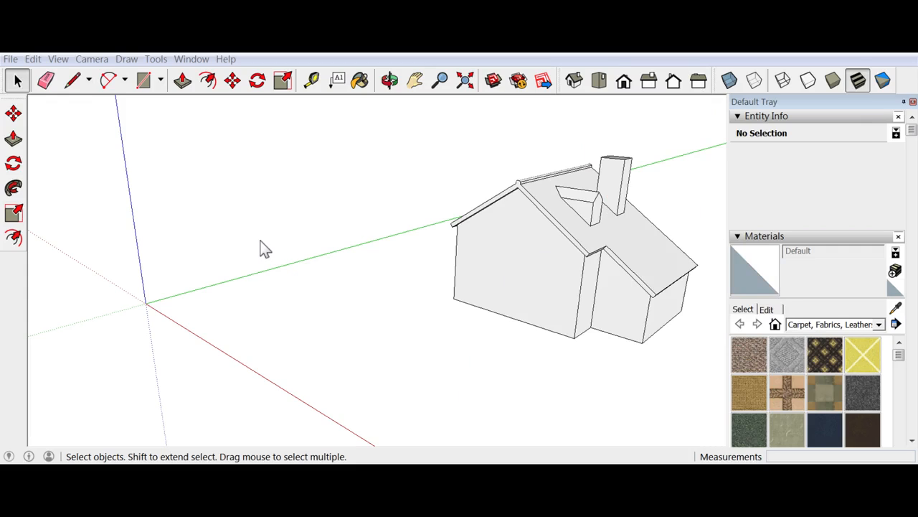
- Draw a 1000 cm by 1000 cm square on the ground, starting at the origin
left_click(149, 84)
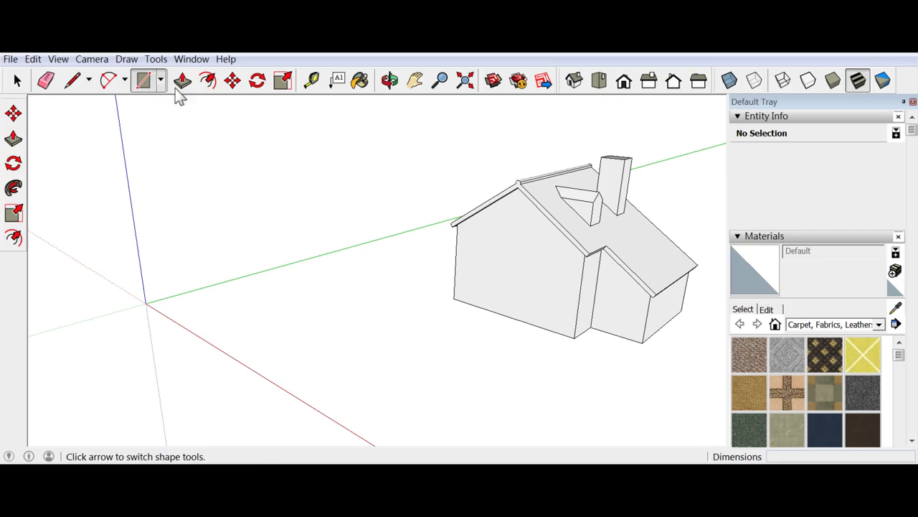
left_click(145, 303)
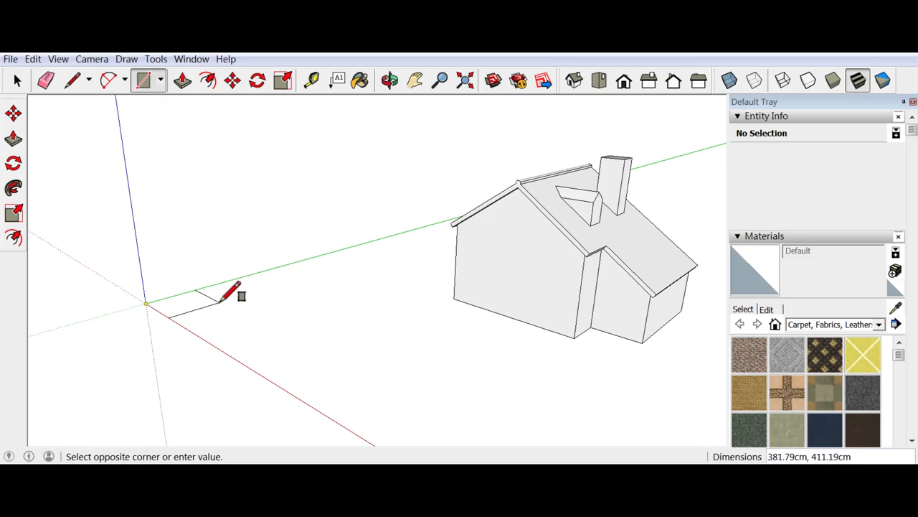
type("1000cm,1000cm")
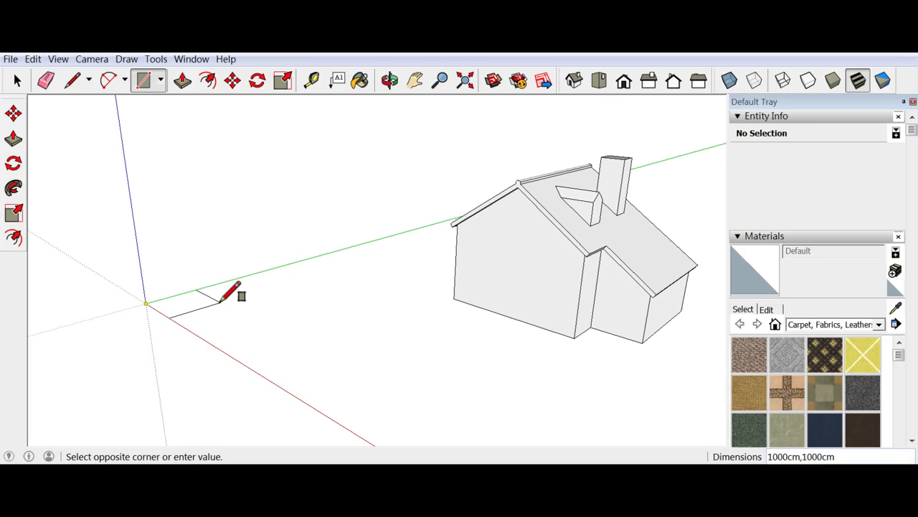
left_click(219, 303)
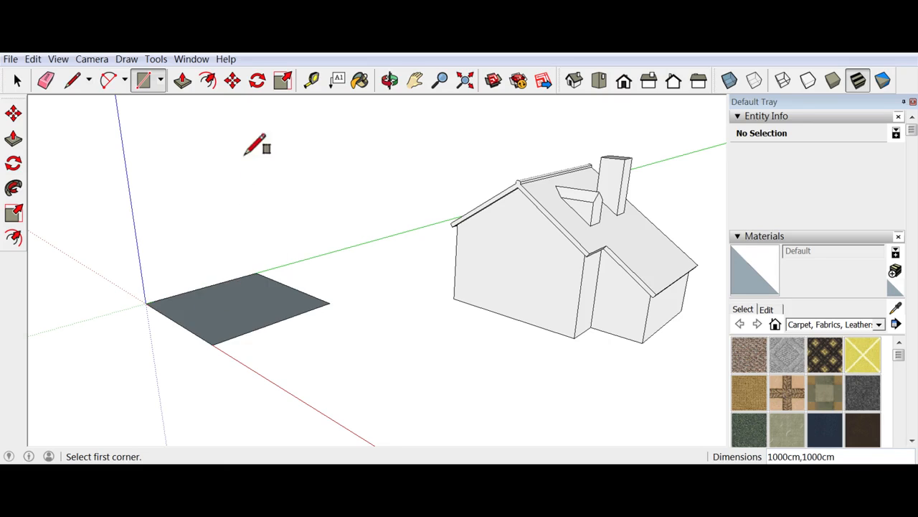
- Push/Pull the square face up 600 cm into a box
left_click(185, 81)
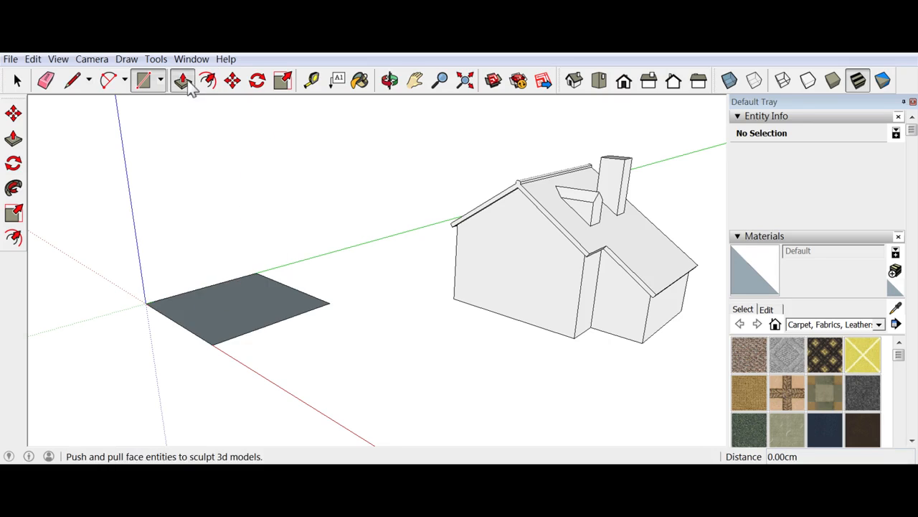
left_click(241, 320)
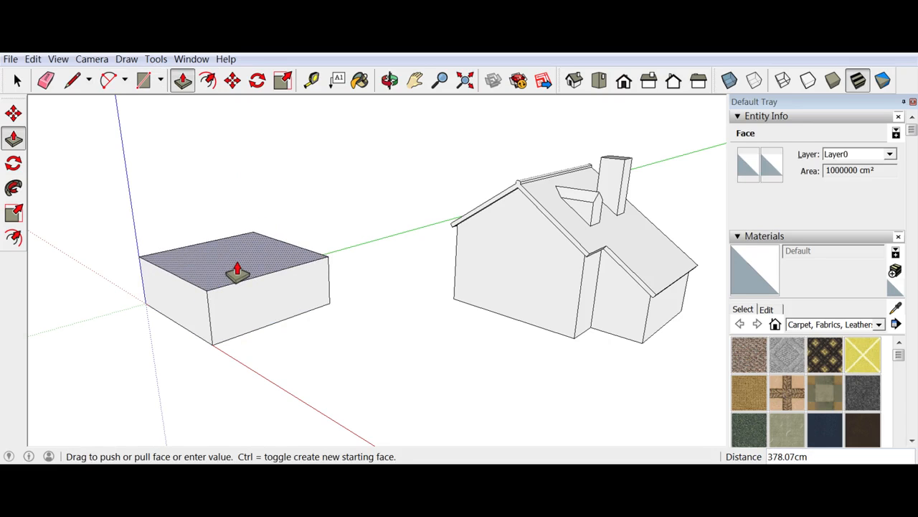
type("600")
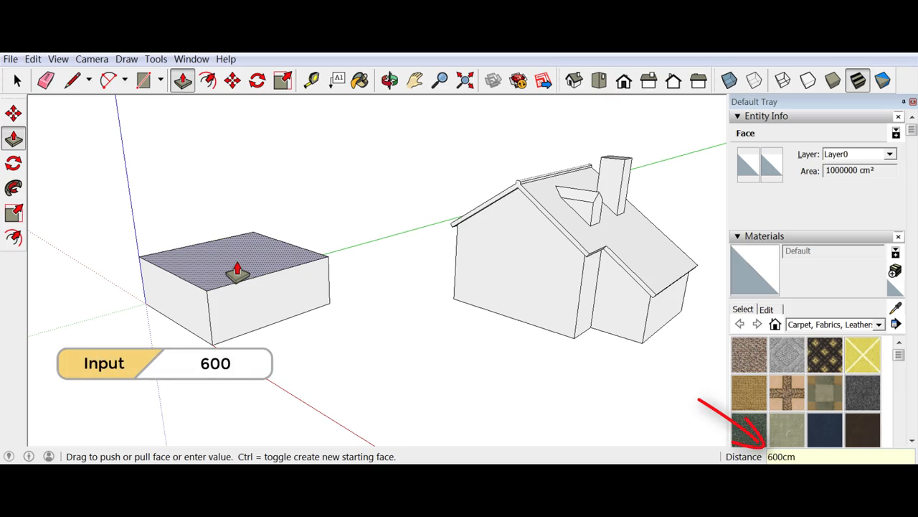
key("Return")
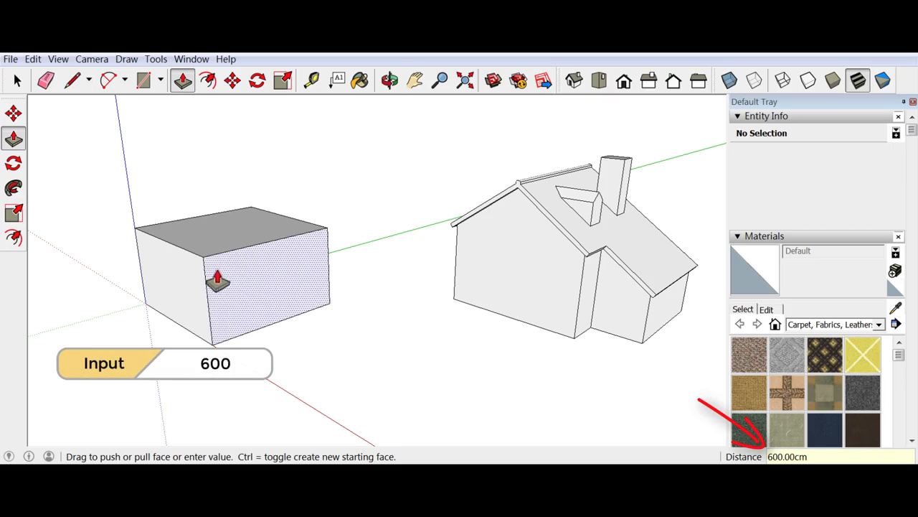
- Draw a line across the middle of the box's top face, parallel to the green axis, between opposite edge midpoints
middle_click_drag(213, 281, 234, 307)
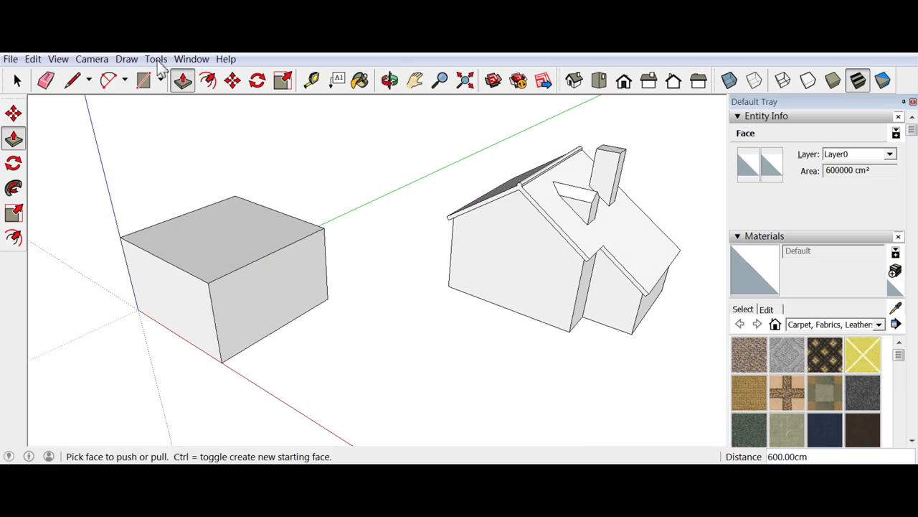
left_click(77, 82)
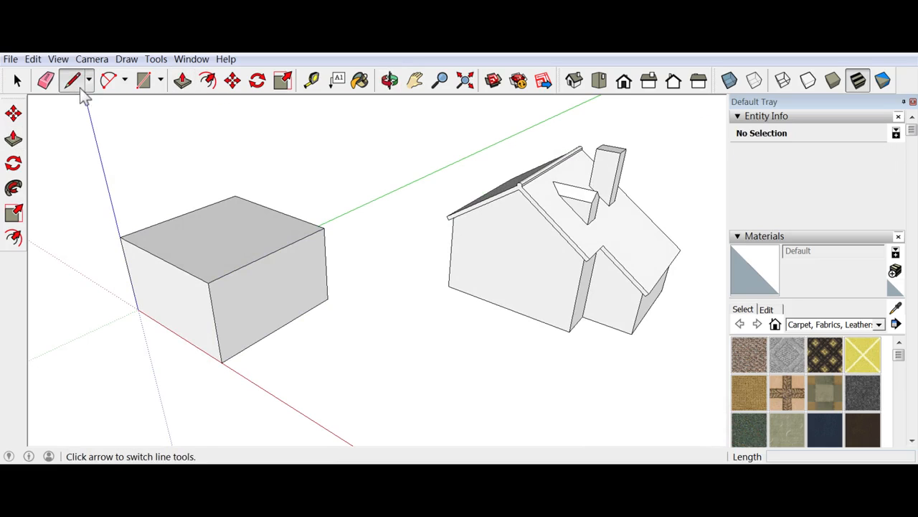
left_click(162, 259)
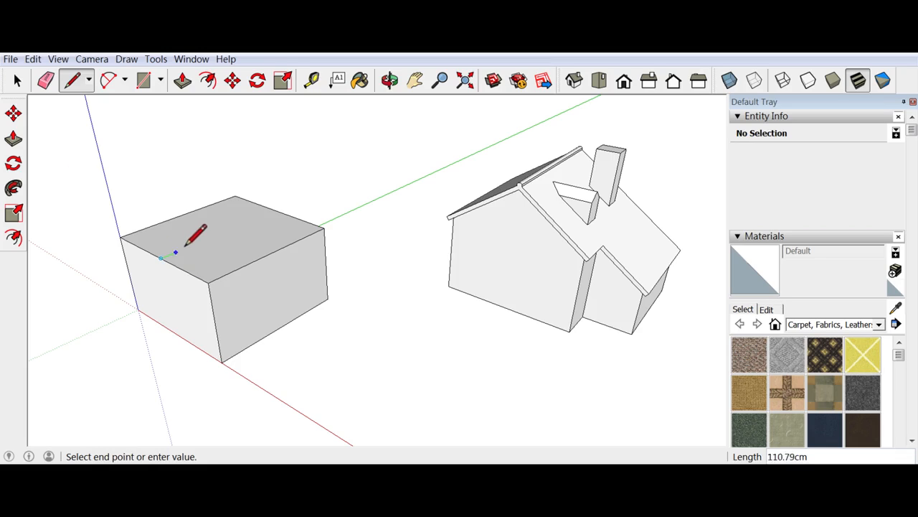
left_click(278, 209)
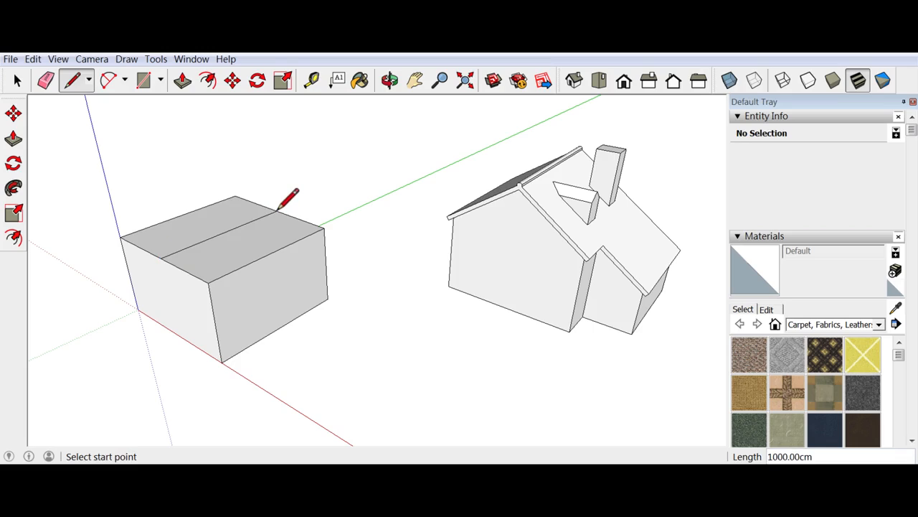
- Move the top face's middle line up 350 cm, locked to the blue axis, to form the roof ridge
left_click(232, 82)
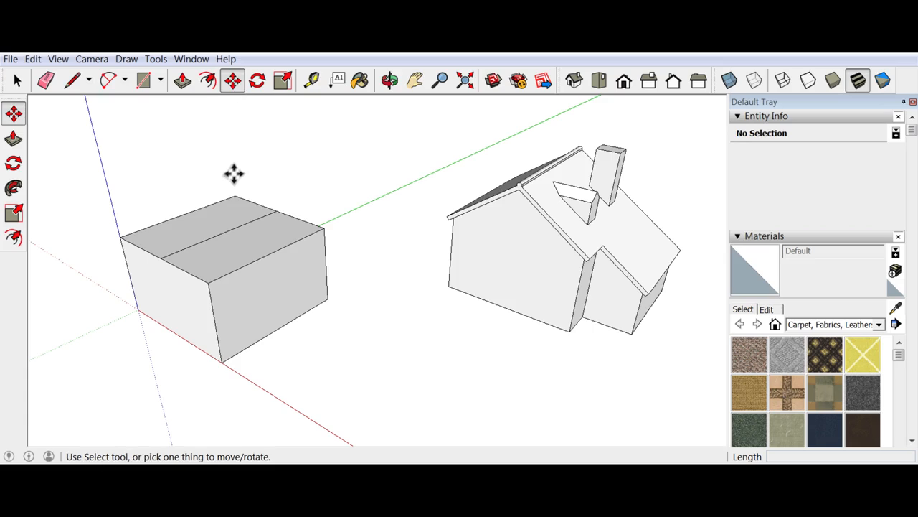
left_click(226, 231)
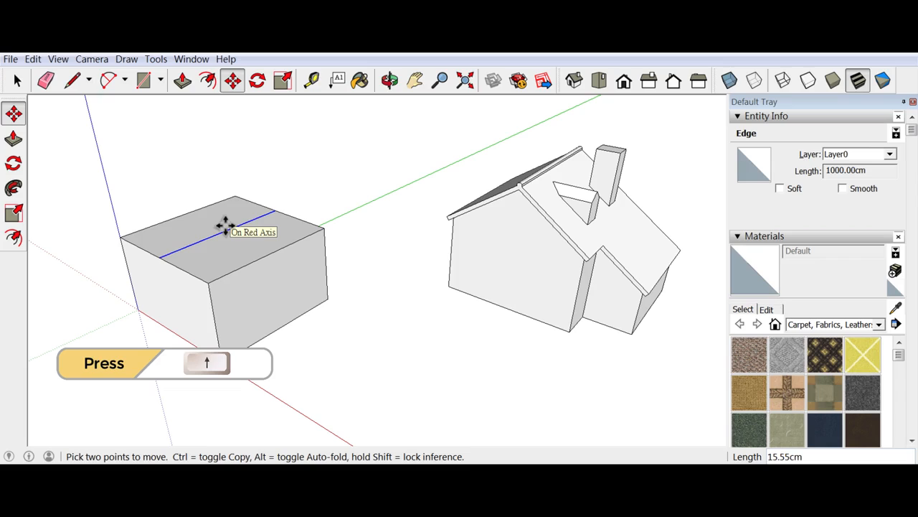
key("Up")
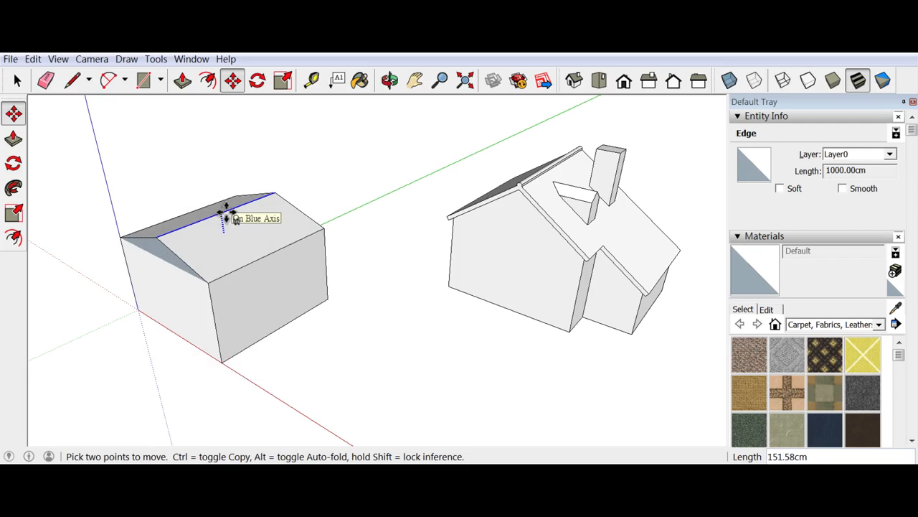
type("350cm")
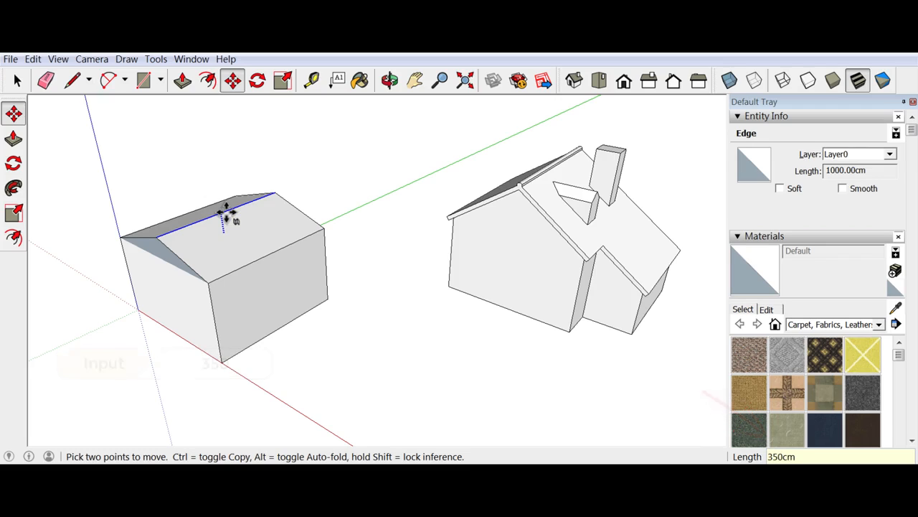
key("Return")
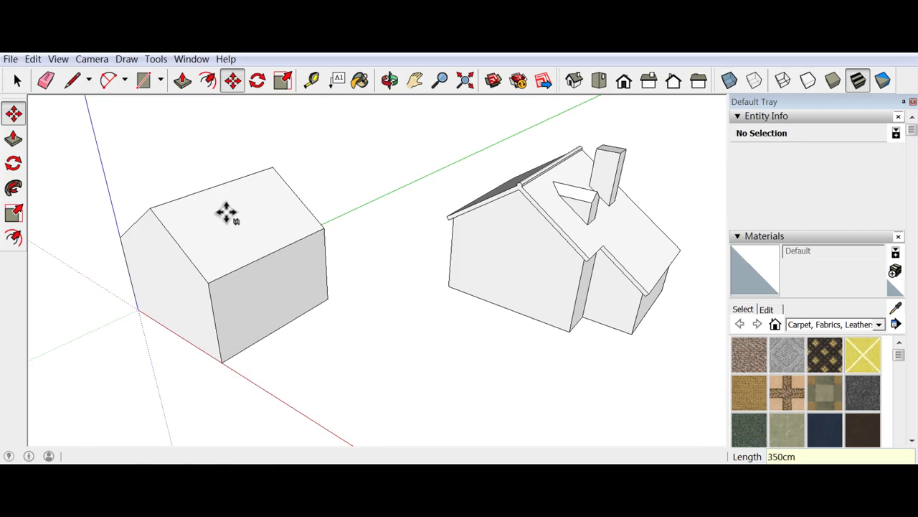
- Draw a vertical line on the side wall from the eave edge to the base edge, near the front corner
mouse_move(171, 309)
middle_mouse_down()
mouse_move(208, 254)
mouse_move(193, 244)
mouse_move(196, 296)
mouse_move(242, 290)
mouse_move(247, 275)
mouse_move(158, 264)
mouse_move(154, 279)
mouse_move(168, 294)
middle_mouse_up()
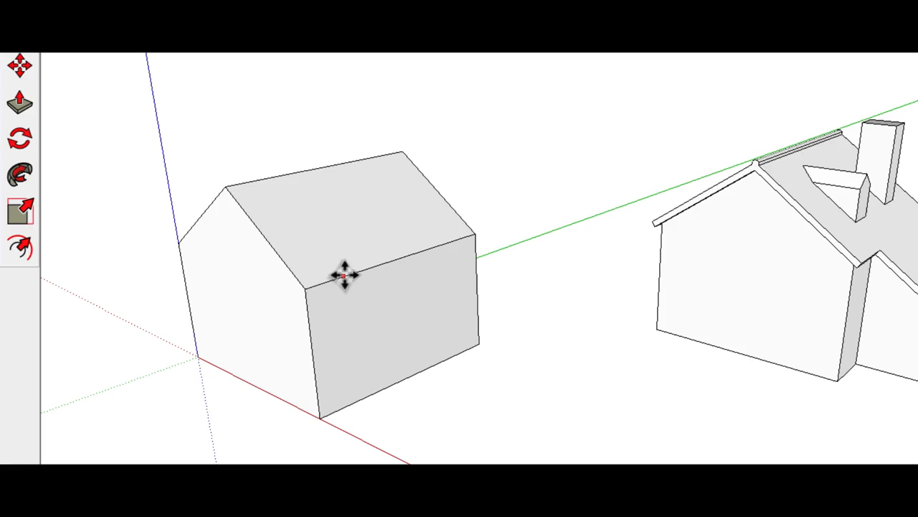
left_click(344, 276)
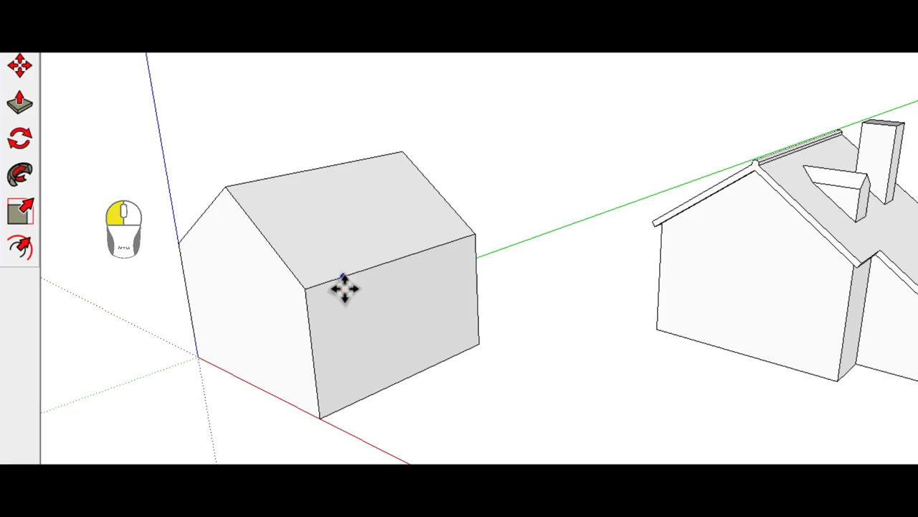
left_click(355, 398)
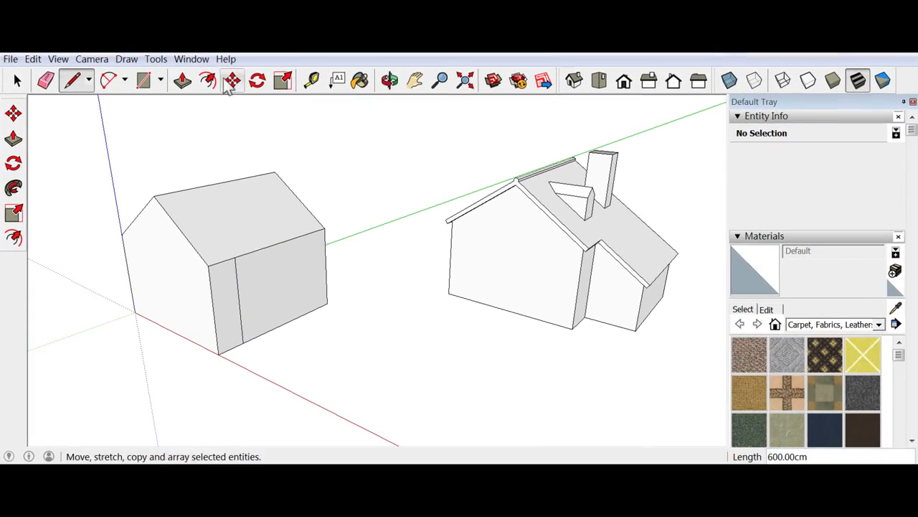
- Push/Pull the larger side wall section outward 350 cm to form an extension
left_click(183, 83)
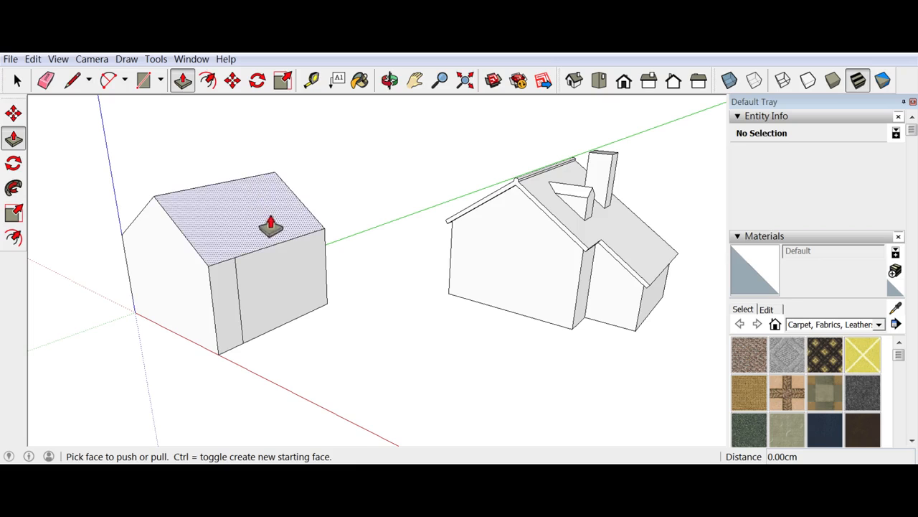
left_click(289, 271)
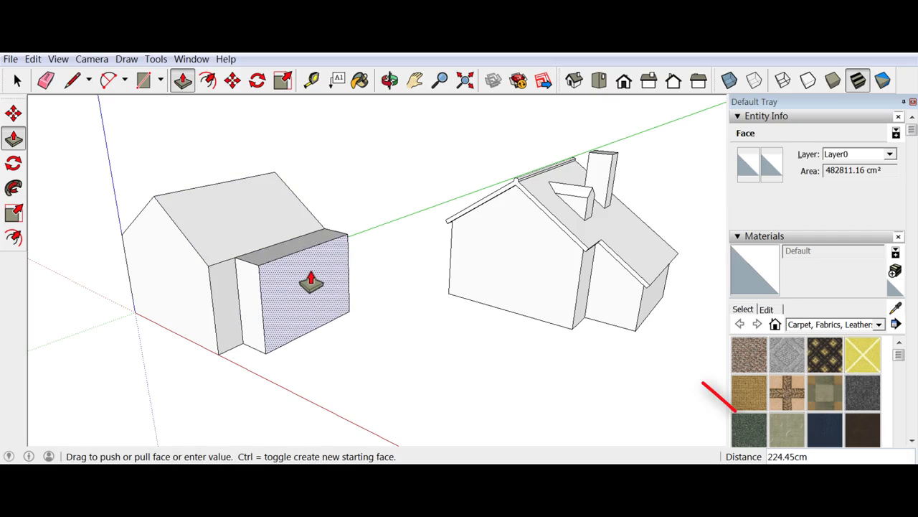
type("350cm")
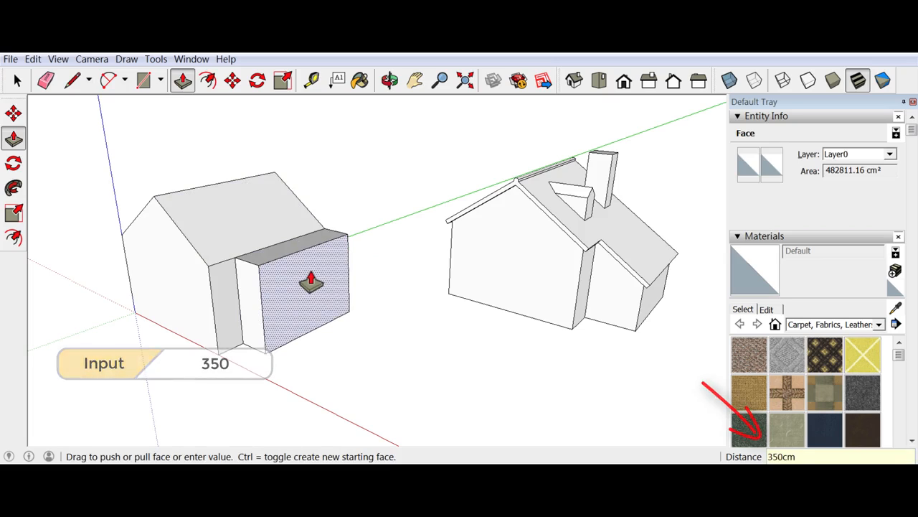
key("Return")
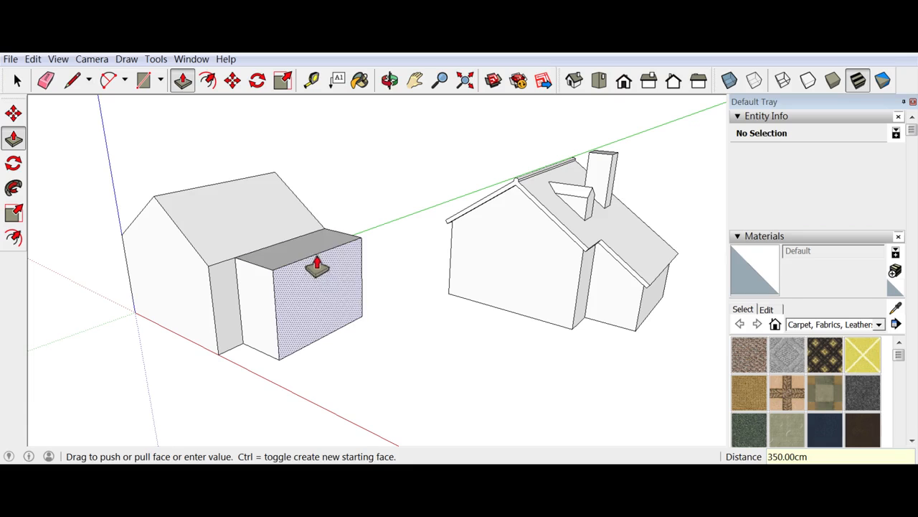
left_click(286, 257)
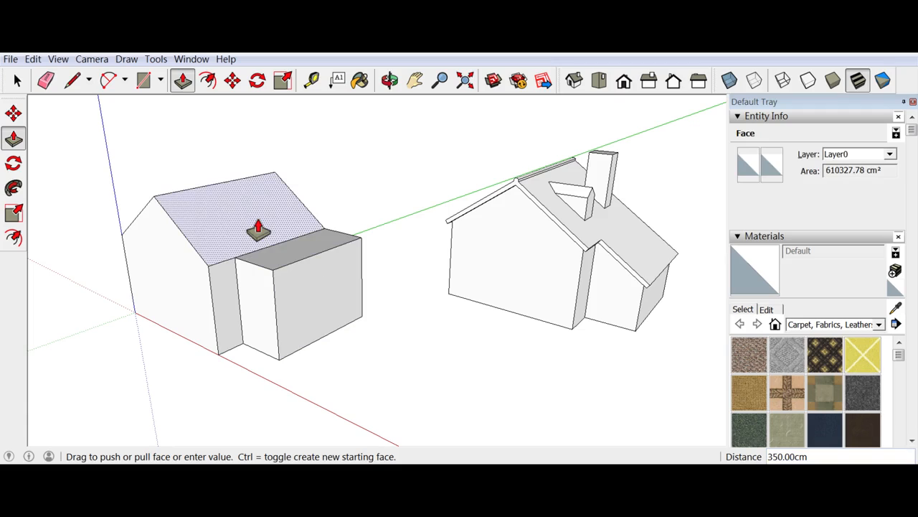
- Move the extension's outer top edge down along the blue axis until its roof aligns with the main roof slope
left_click(230, 82)
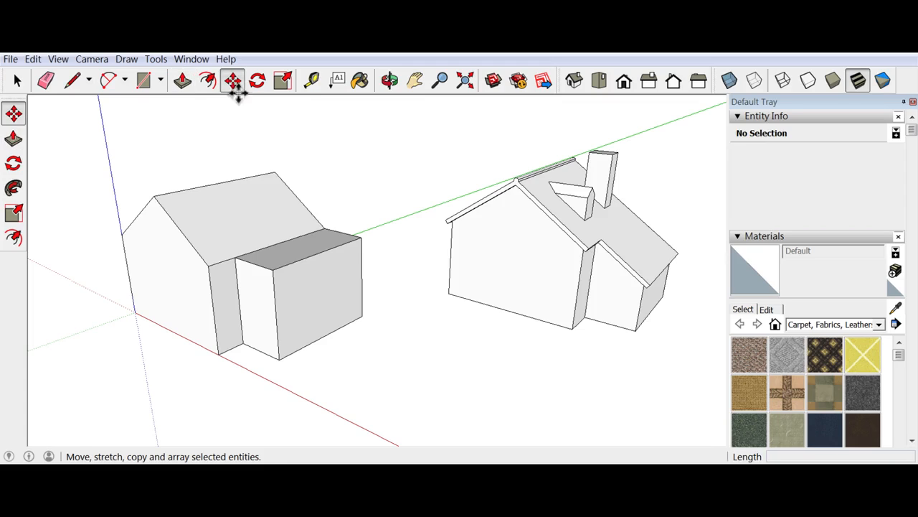
left_click(300, 260)
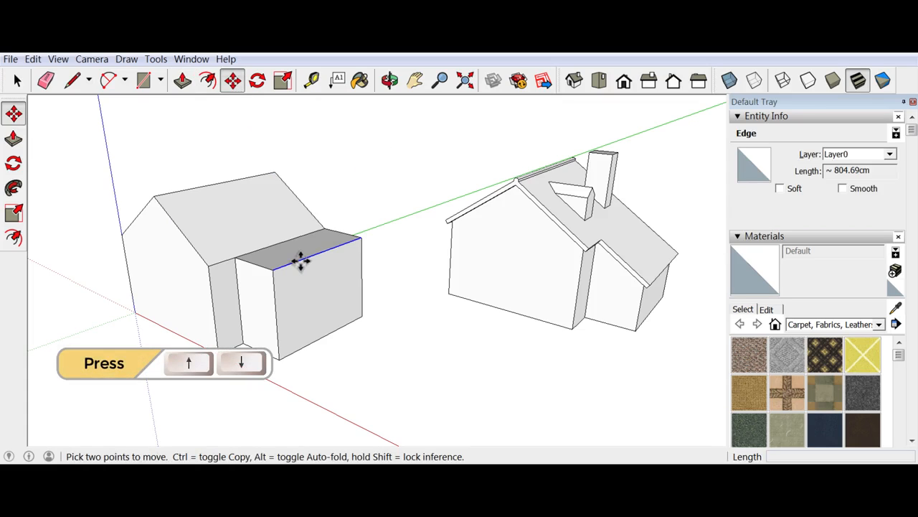
key("Up")
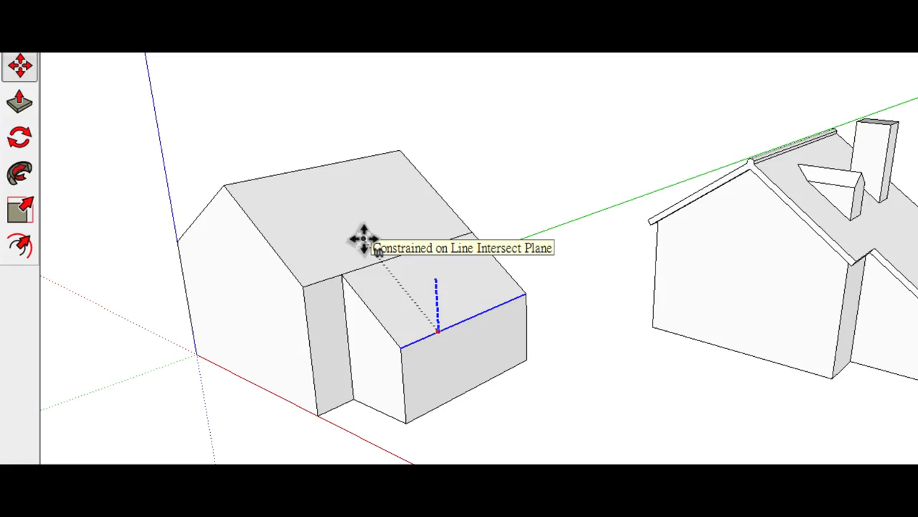
left_click(364, 238)
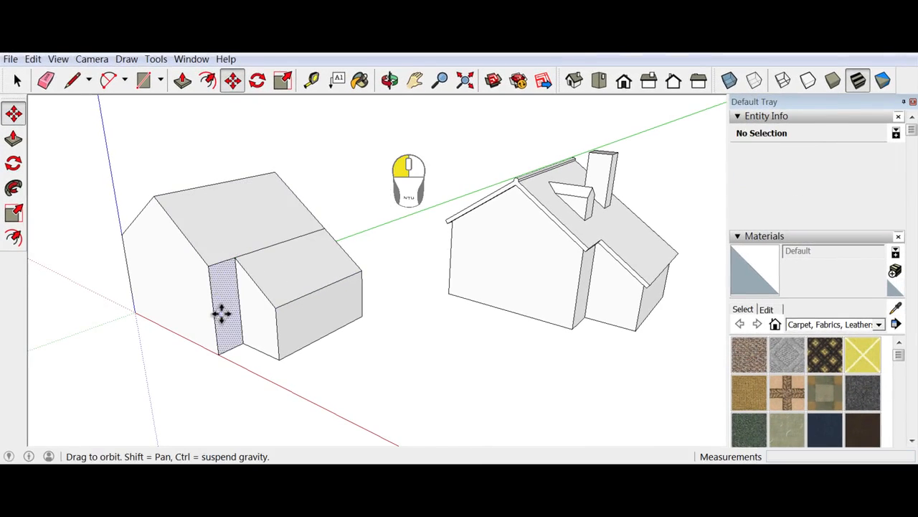
- Erase the dividing line between the main roof slope and the extension's roof
middle_click_drag(221, 314, 237, 290)
mouse_move(236, 288)
left_mouse_down()
mouse_move(247, 301)
mouse_move(244, 280)
left_mouse_up()
key("m")
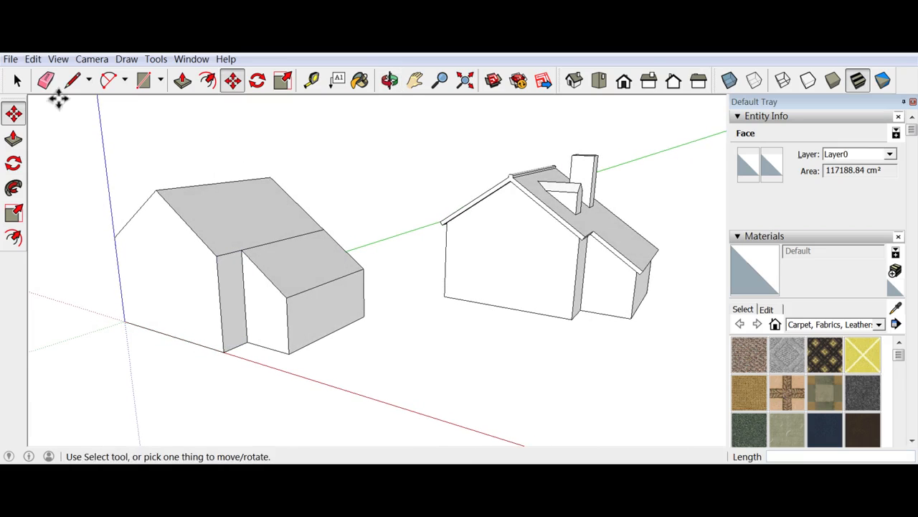
left_click(45, 81)
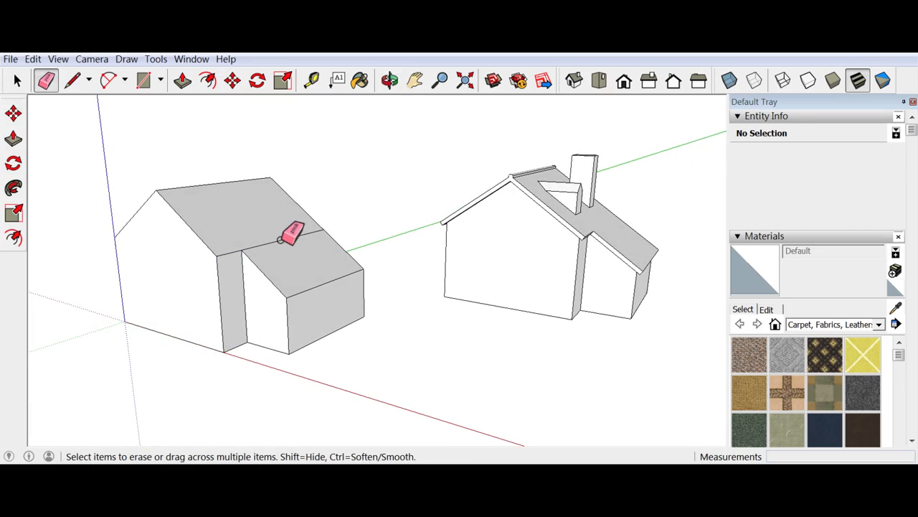